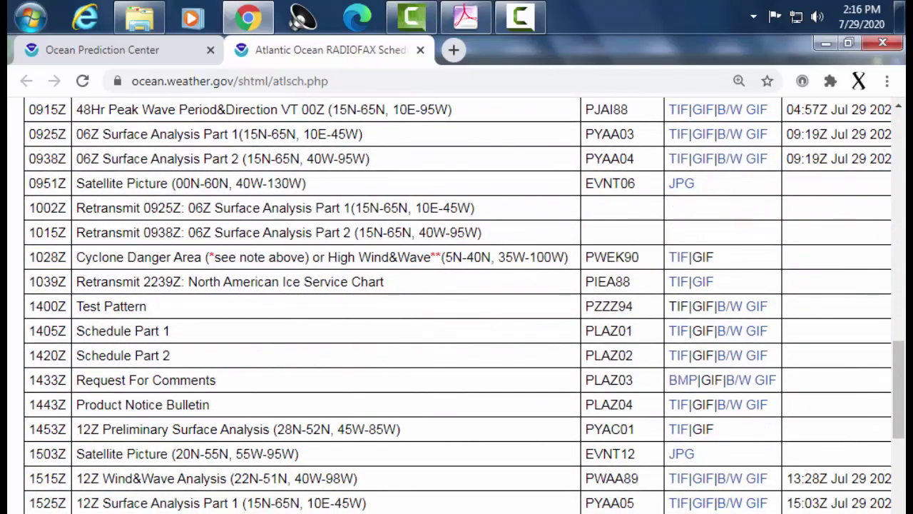
Look through the Atlantic Ocean radiofax schedule, examining the chart list, assigned frequencies and broadcast times
scroll(456, 300, down, 14)
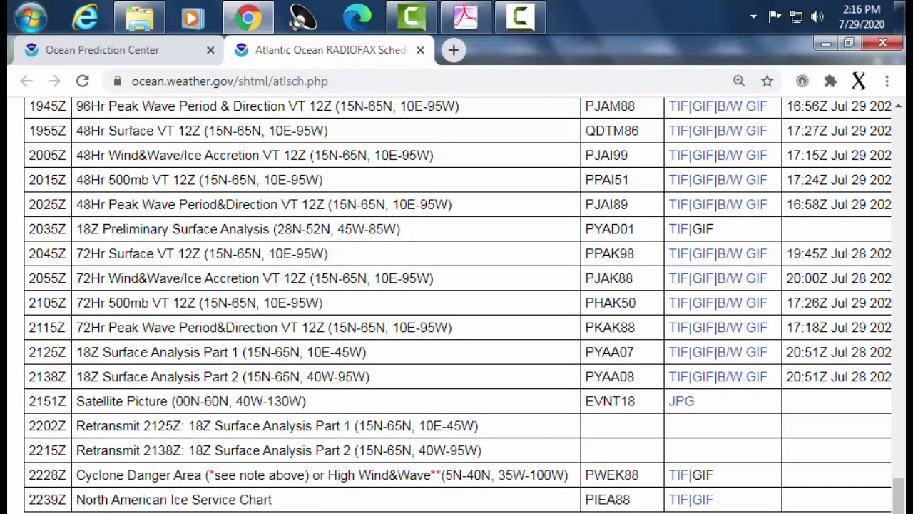
scroll(456, 300, up, 20)
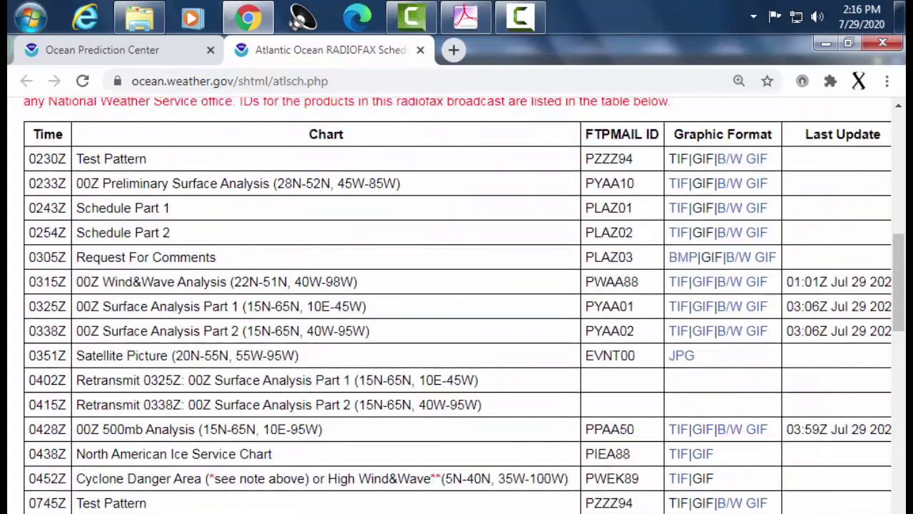
scroll(457, 299, up, 10)
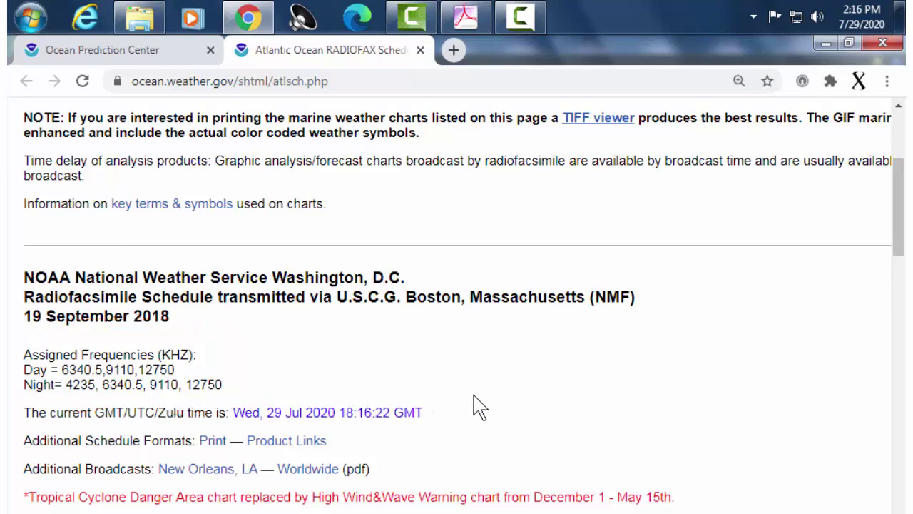
scroll(480, 407, down, 3)
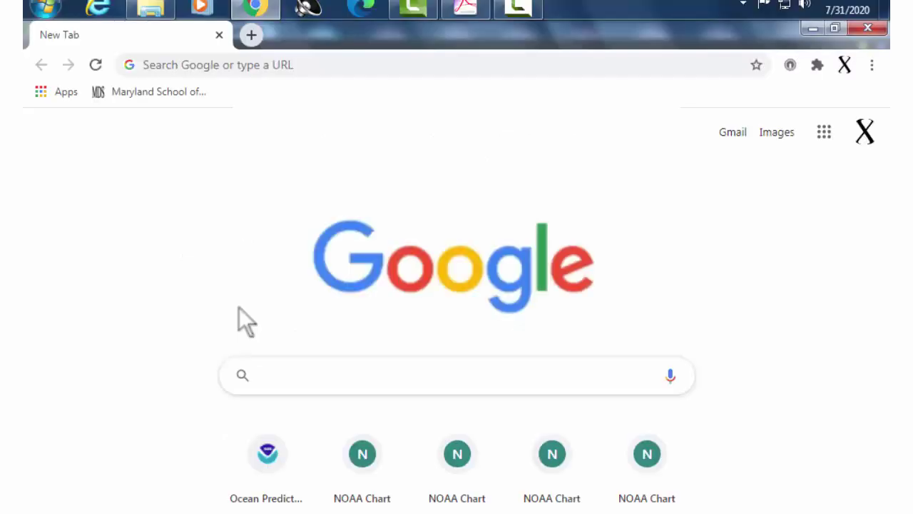
Search Google for "noaa radiofax charts" and open the NW ATLANTIC (Boston/NMF) page through the Marine Radiofax Charts result
text(noaa)
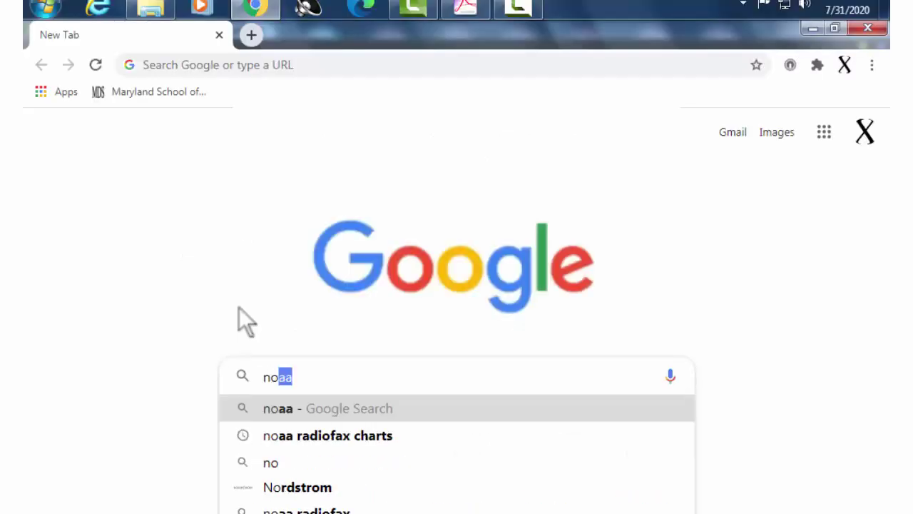
text( radi)
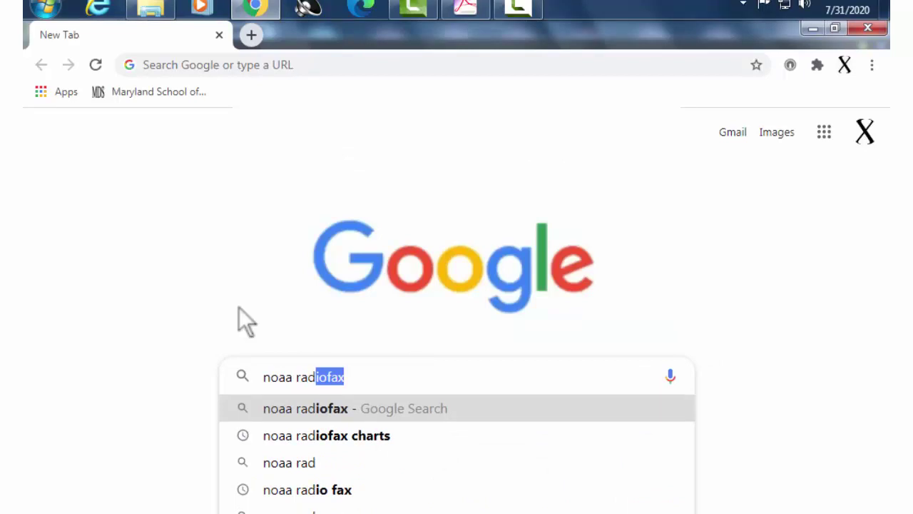
text(ofa)
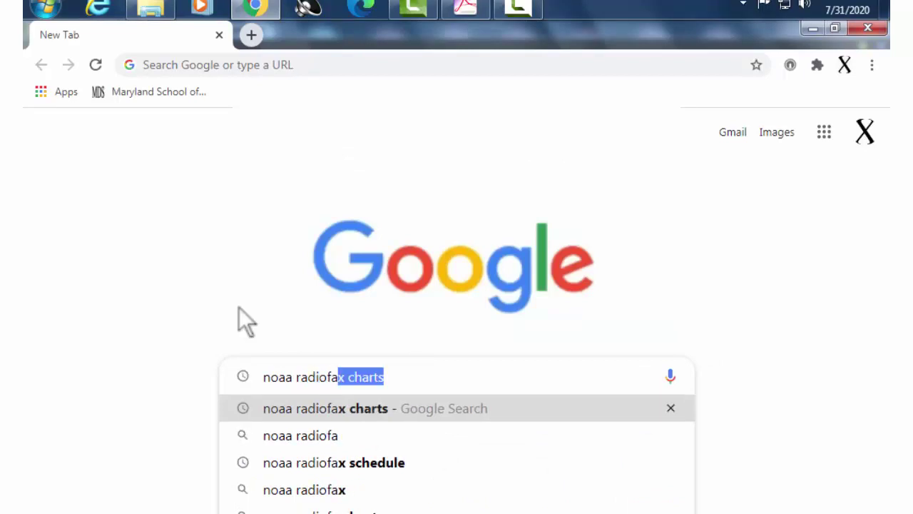
text(x)
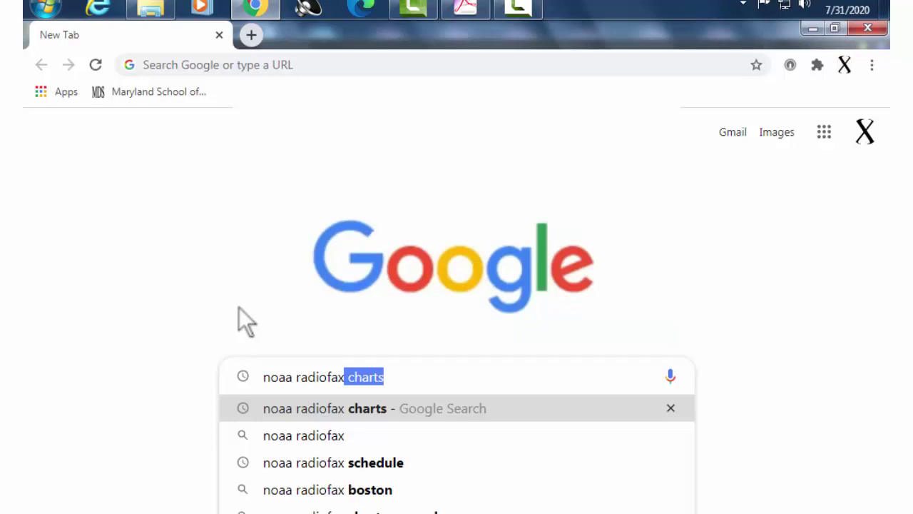
key(Return)
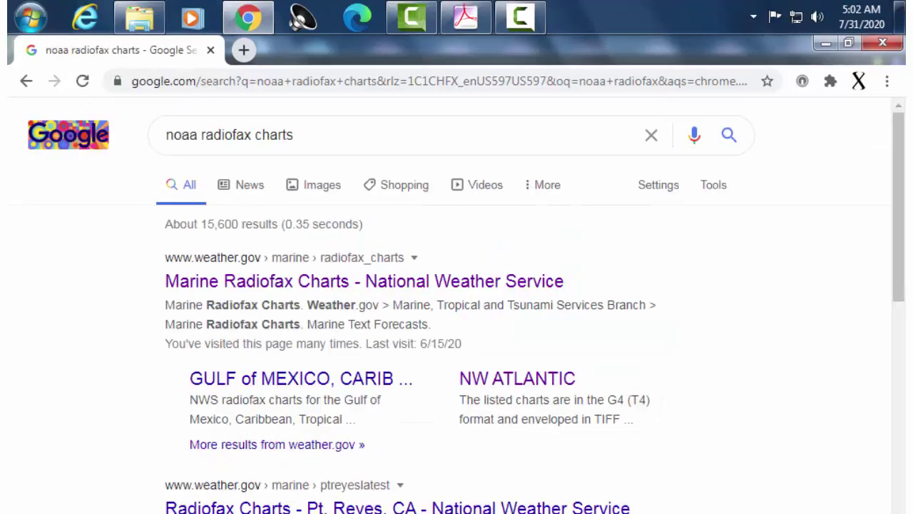
click(265, 285)
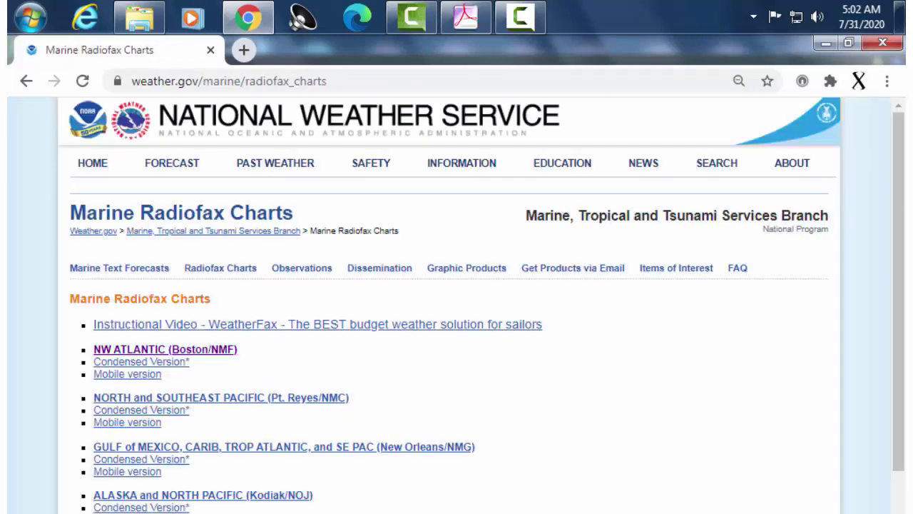
click(177, 351)
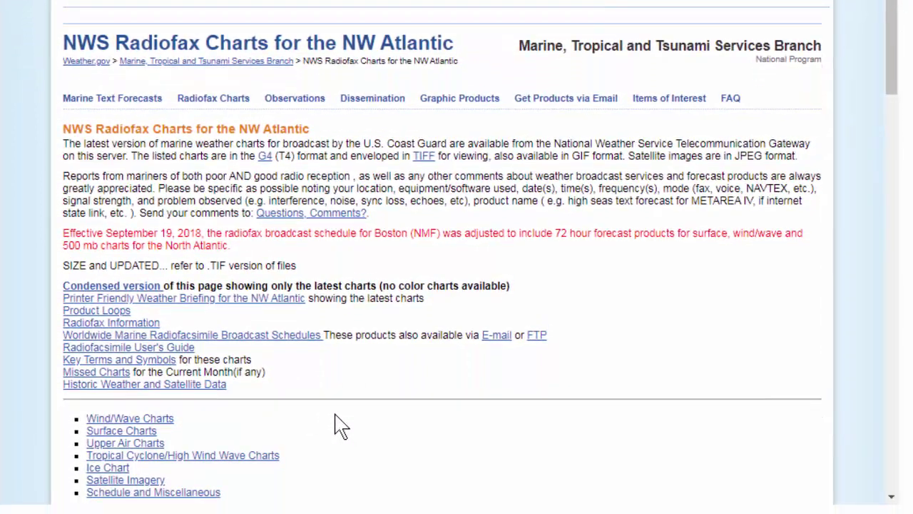
Download the TIF version of the 12Z Surface Analysis Part 2 chart and bring up the downloaded file's options
scroll(341, 426, down, 5)
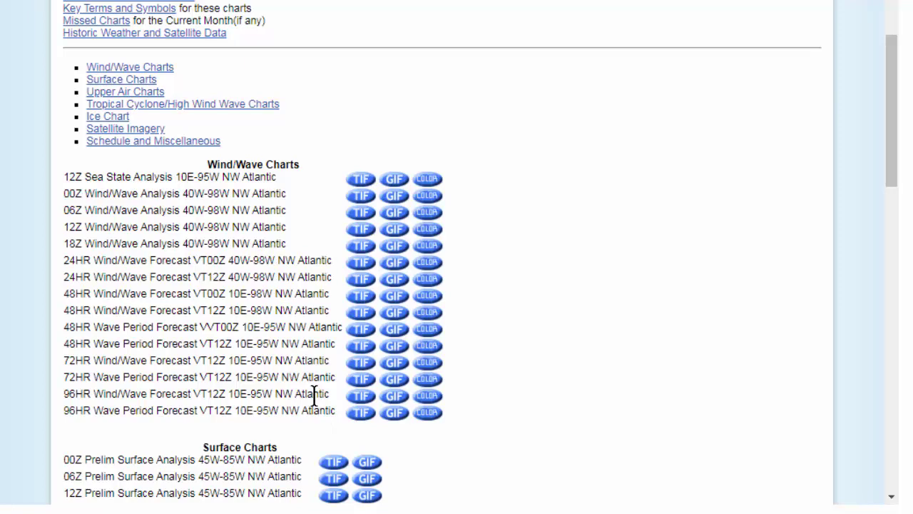
scroll(289, 391, down, 3)
scroll(289, 391, down, 4)
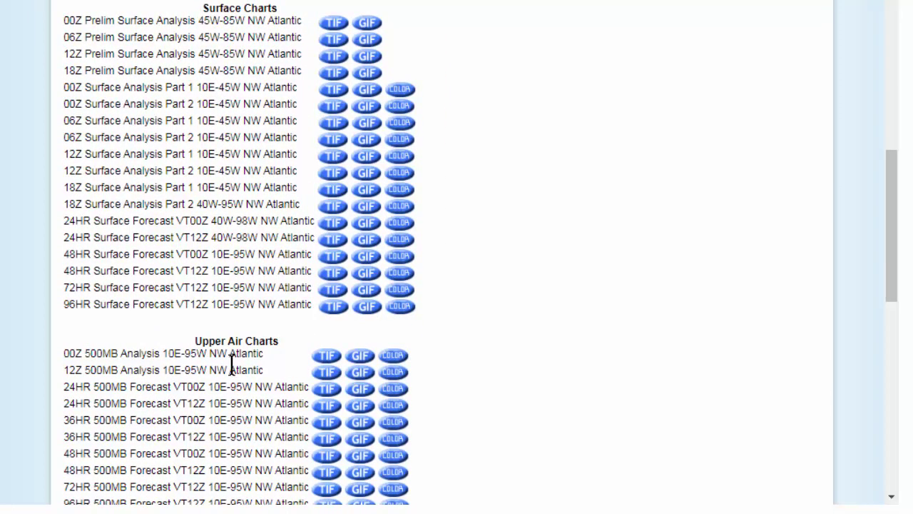
scroll(236, 368, down, 3)
scroll(221, 373, up, 4)
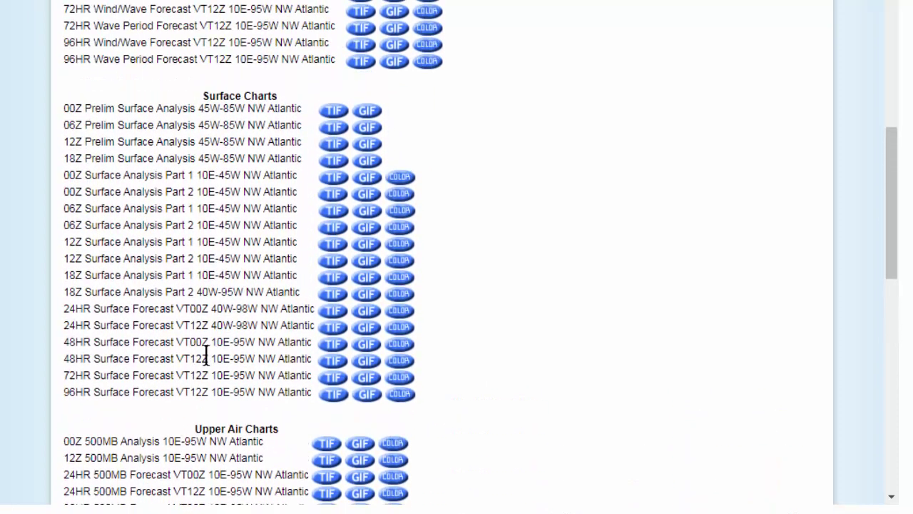
click(334, 259)
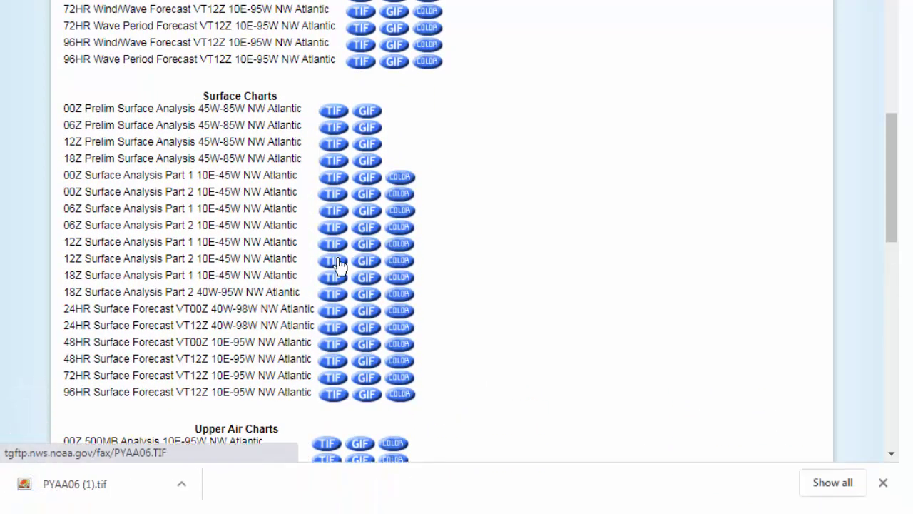
click(184, 485)
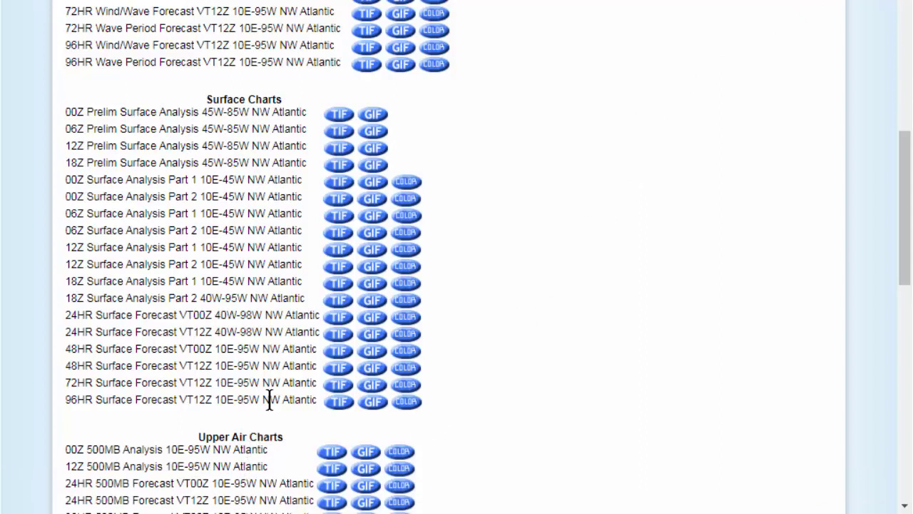
View the 24HR Surface Forecast VT12Z chart as TIF, close it, and open the 72HR Surface Forecast VT12Z TIF
click(336, 339)
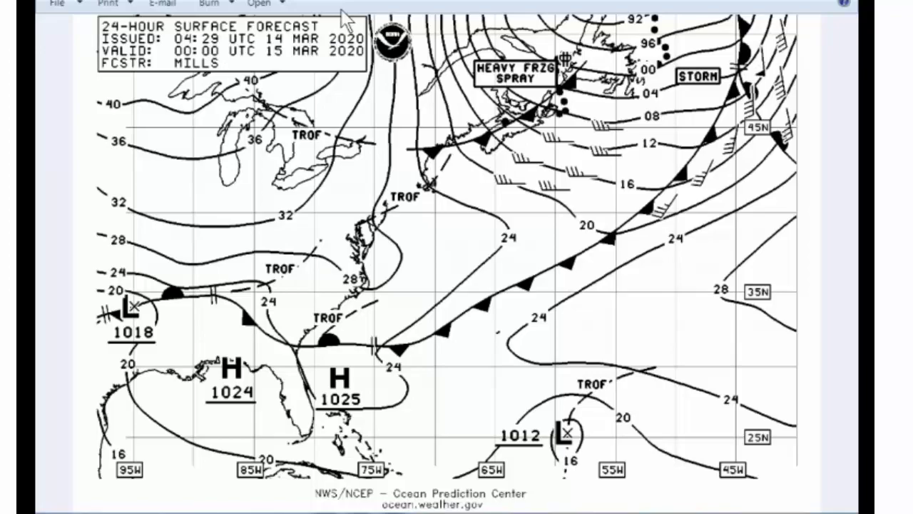
key(alt+F4)
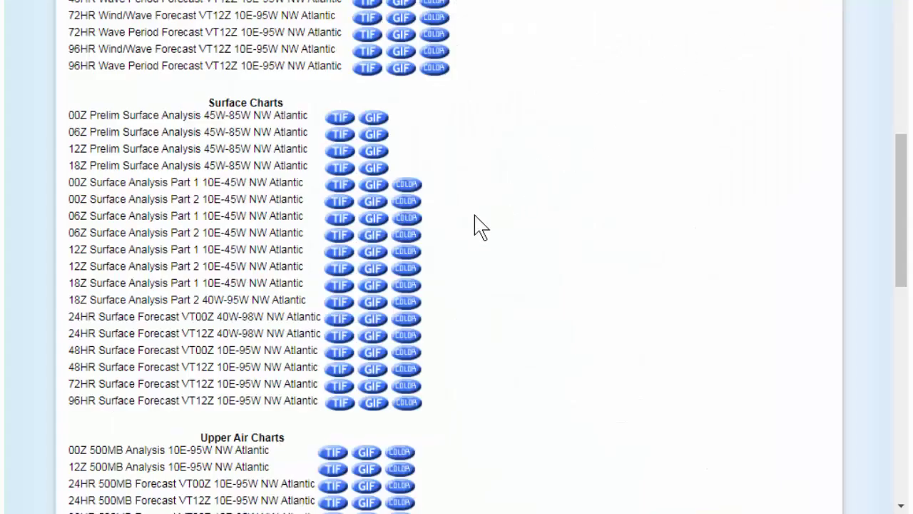
click(344, 391)
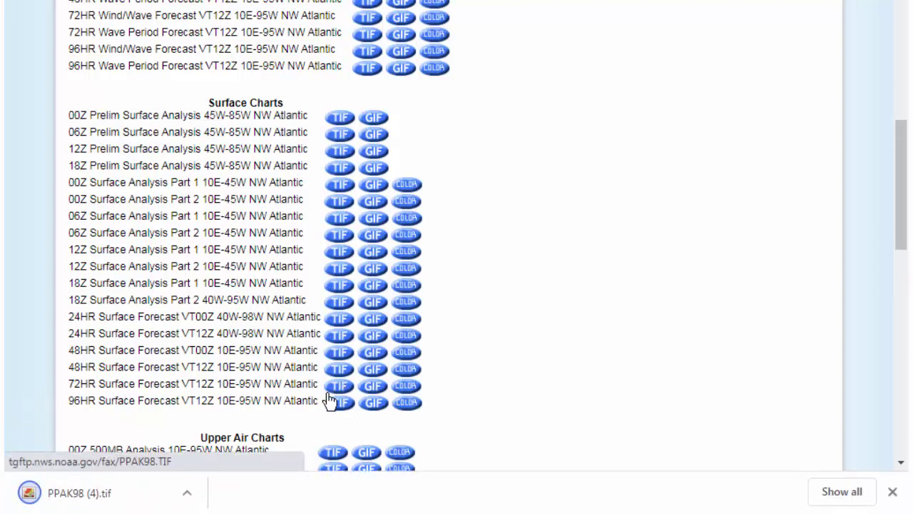
click(184, 497)
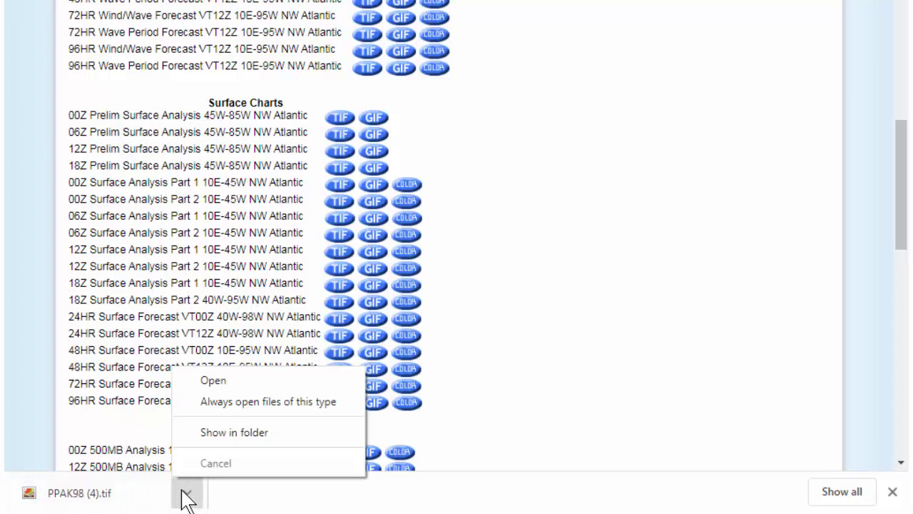
click(216, 383)
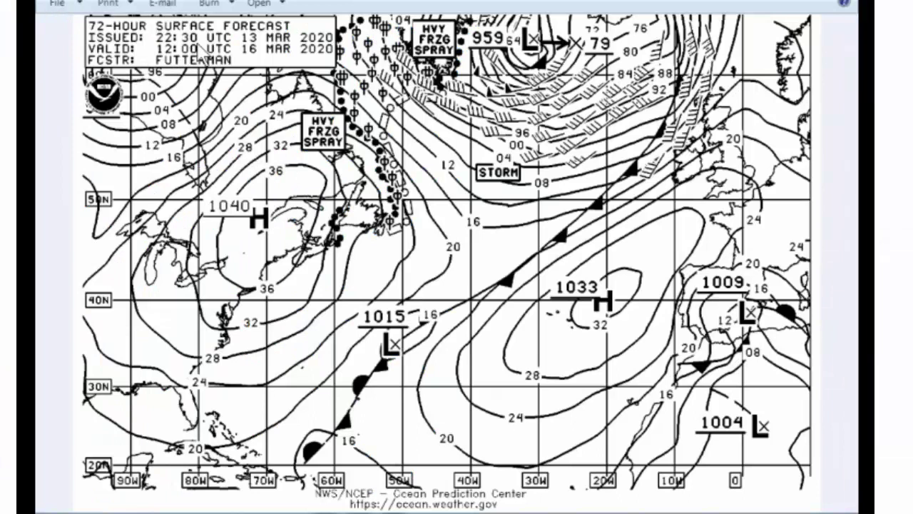
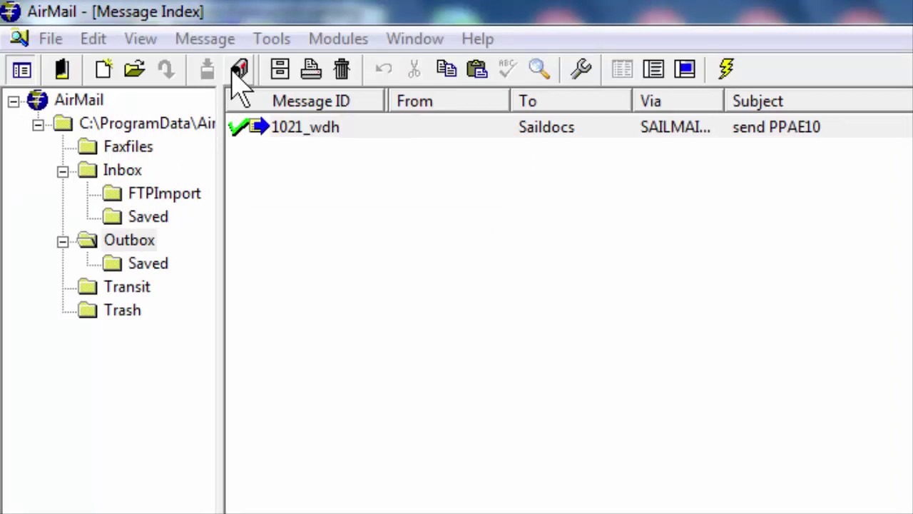
In AirMail, queue the outbox message "send PPAE10" to Saildocs for sending, and open the propagation table
click(238, 70)
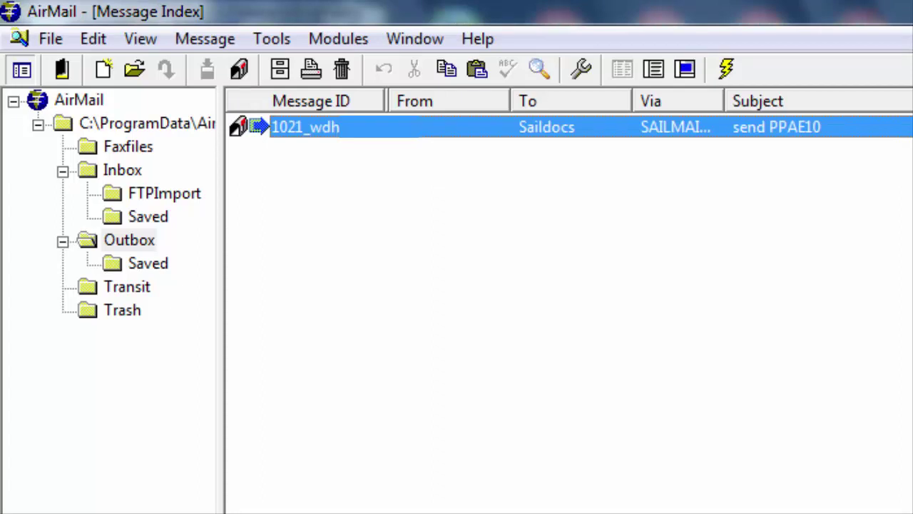
click(141, 40)
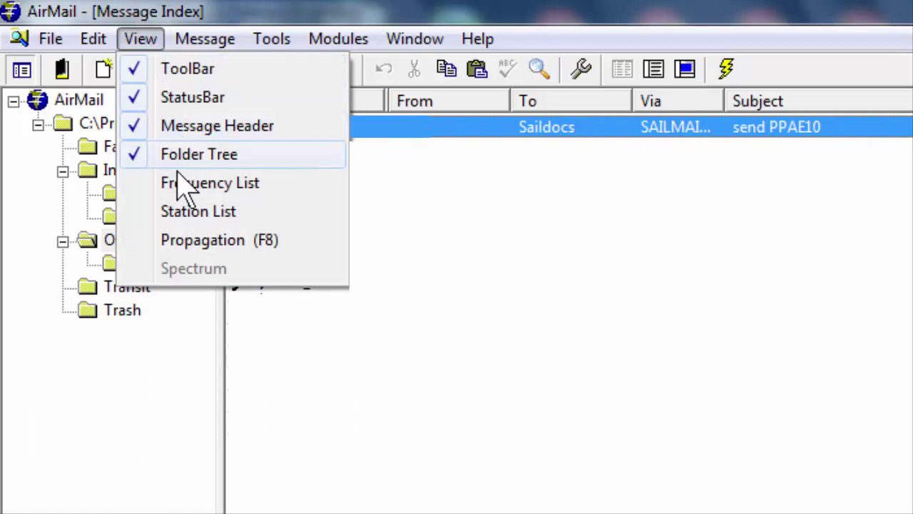
click(184, 241)
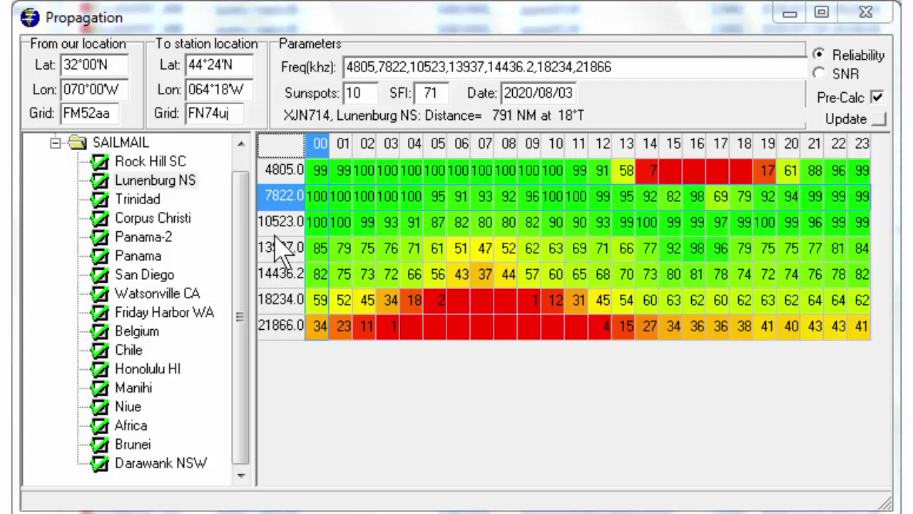
Examine the Lunenburg NS propagation at 4805, 7822 and 10523 kHz, and select the Rock Hill SC station
click(273, 178)
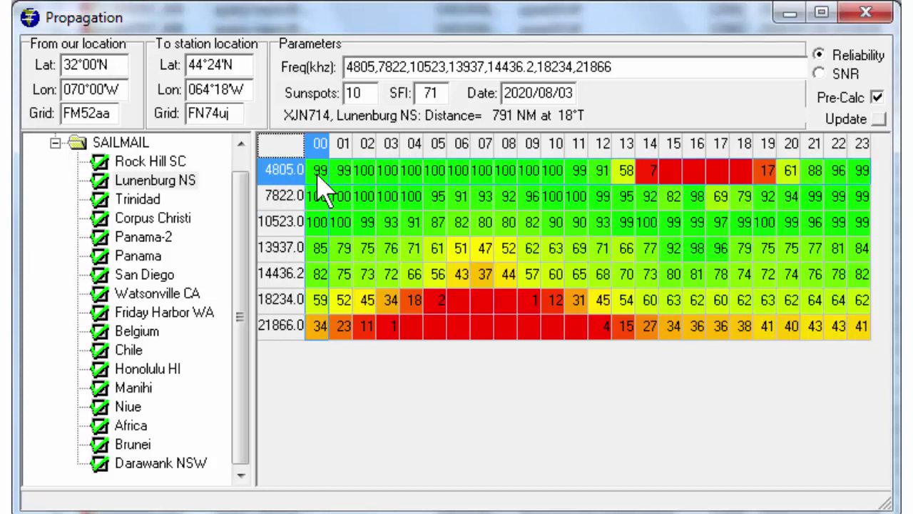
click(285, 194)
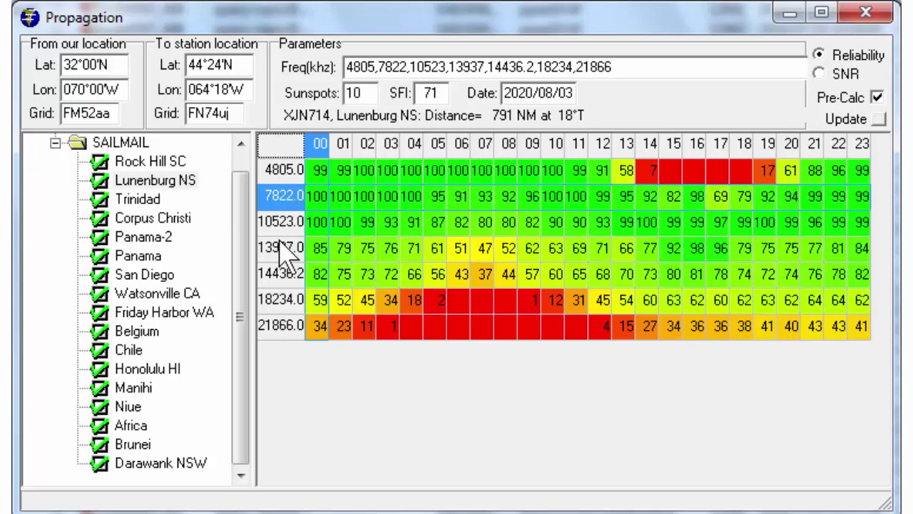
click(316, 223)
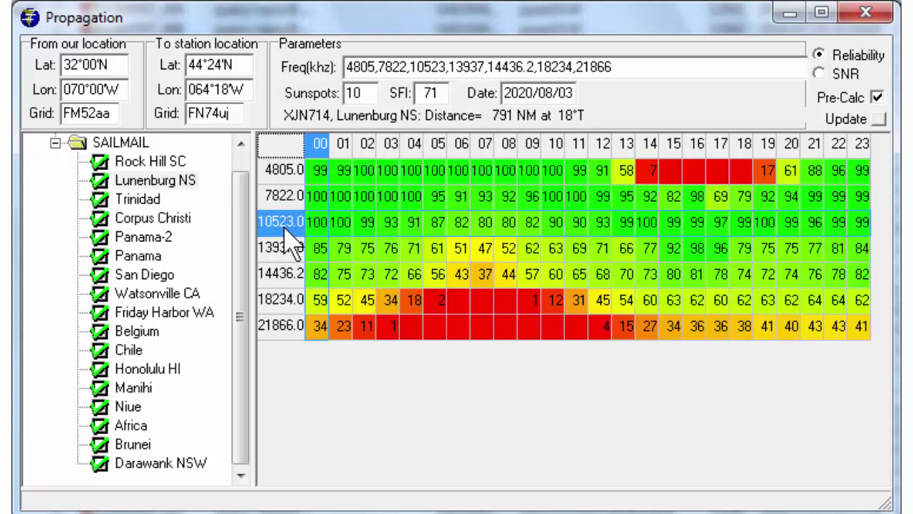
click(182, 184)
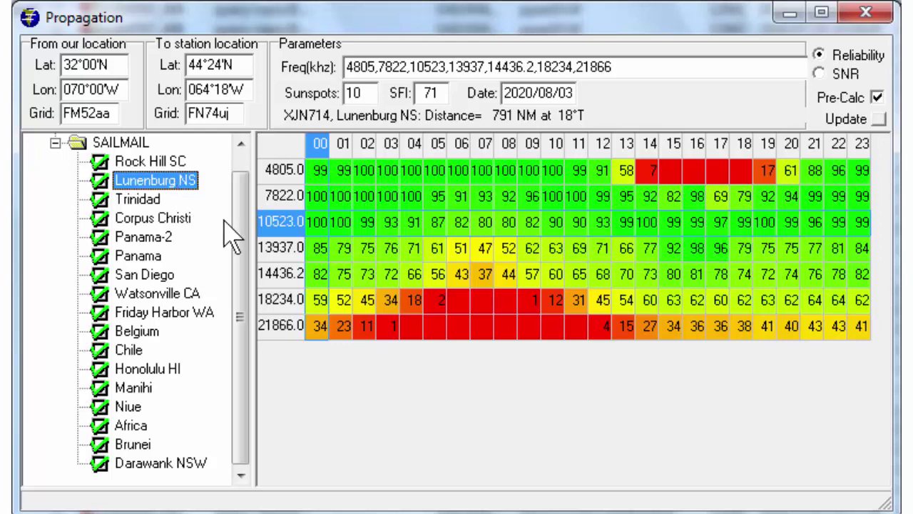
click(149, 163)
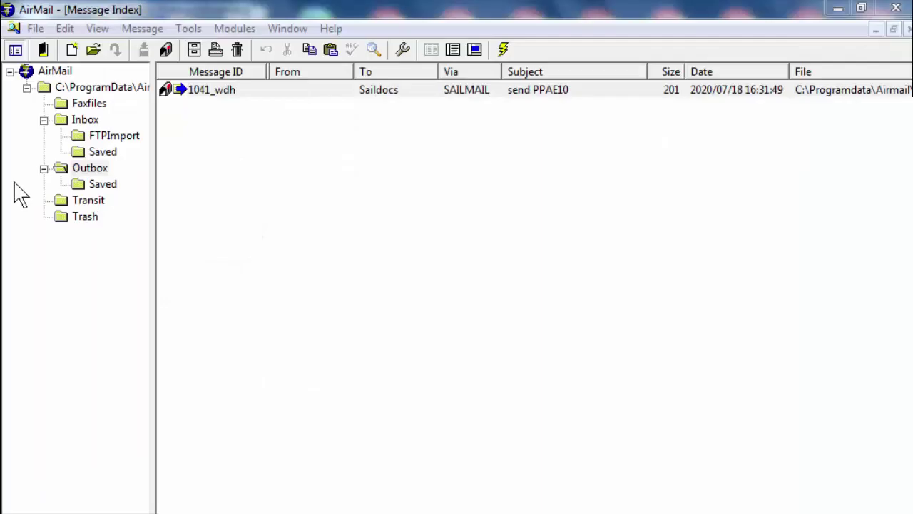
Open the server connection window and connect to Server1 to send the queued "send PPAE10" request
click(227, 32)
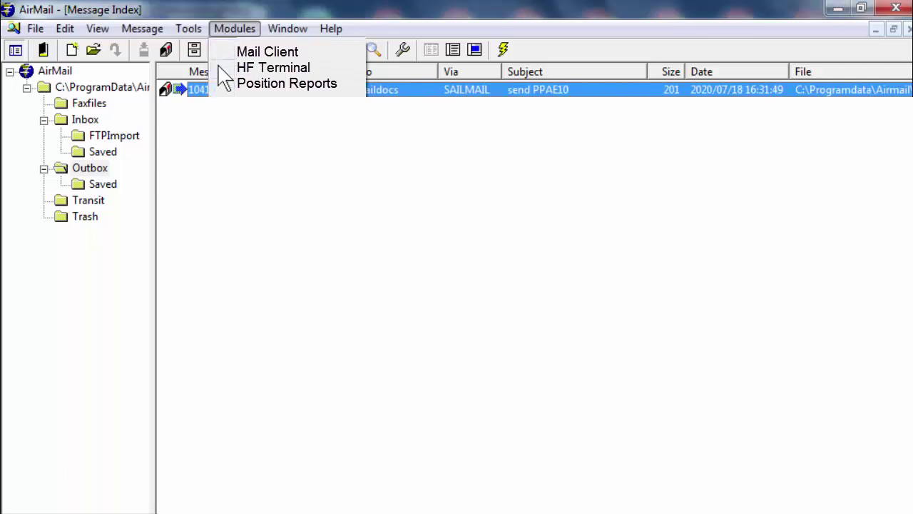
click(221, 67)
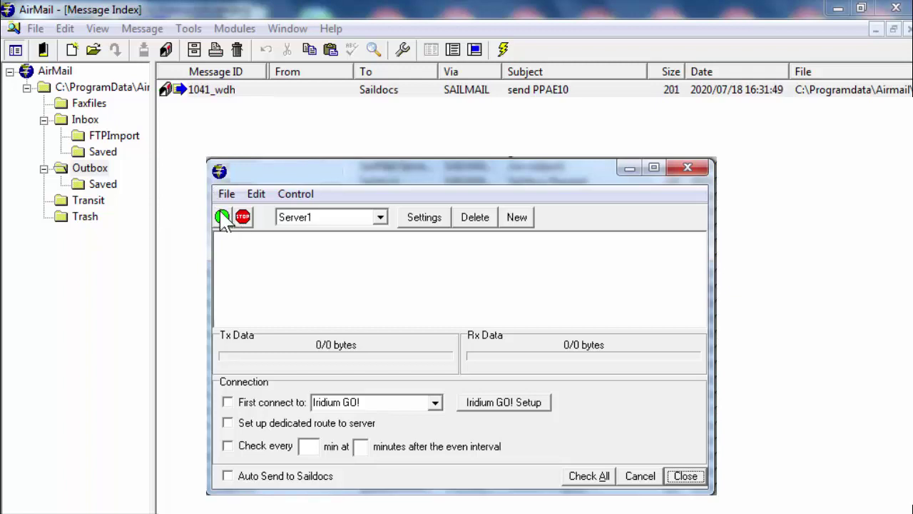
click(222, 216)
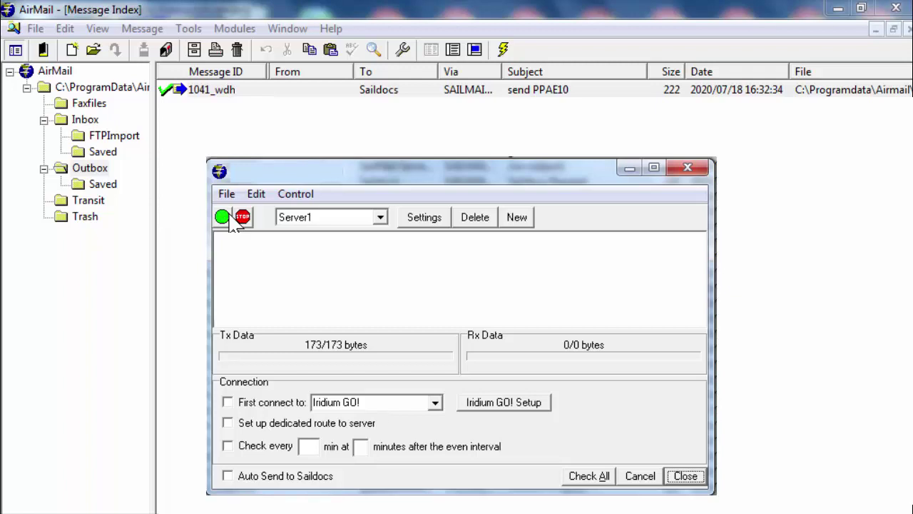
Connect to Server1 again to receive the Saildocs reply, and open the Inbox
click(231, 219)
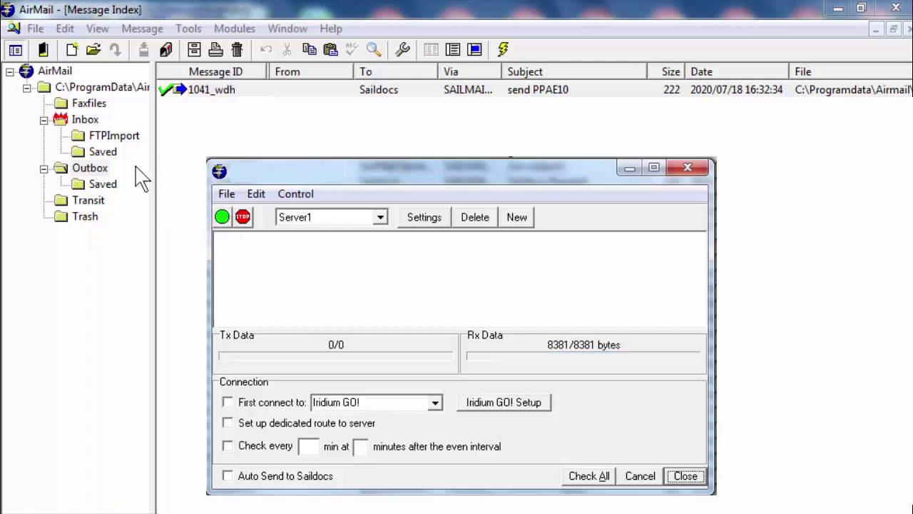
click(68, 120)
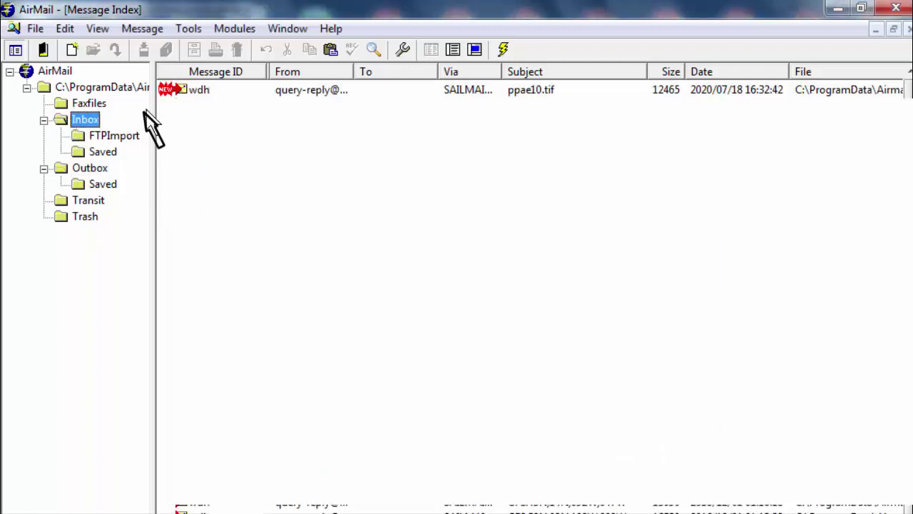
Open the new "ppae10.tif" reply in the Inbox and view its attached PPAE10.TIF chart
click(194, 92)
double_click(194, 92)
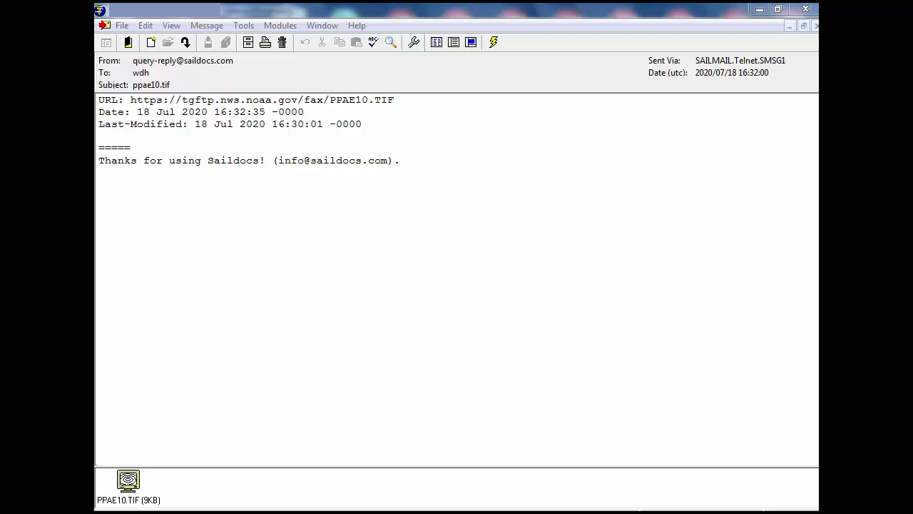
click(130, 479)
double_click(129, 481)
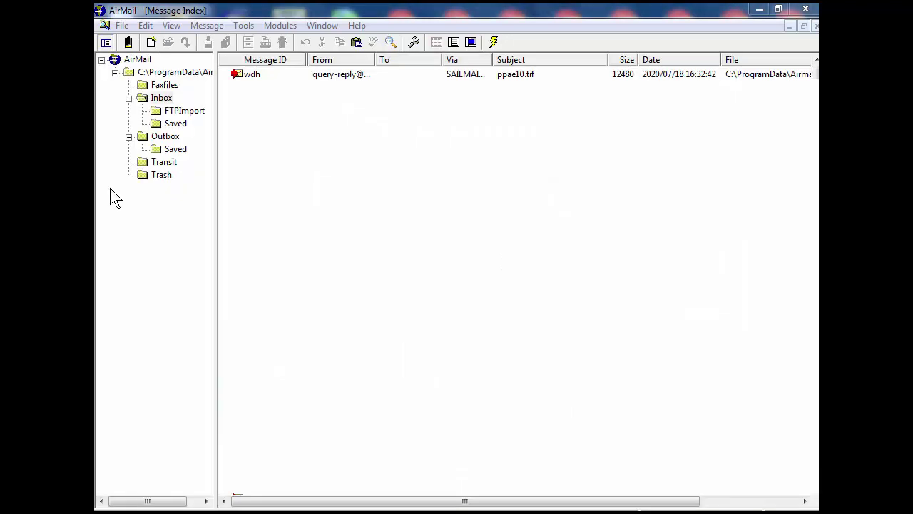
Request the FZNT01.KWBC forecast once from the Atlantic High Seas section of the Saildocs catalogs, and close the catalog window
click(321, 25)
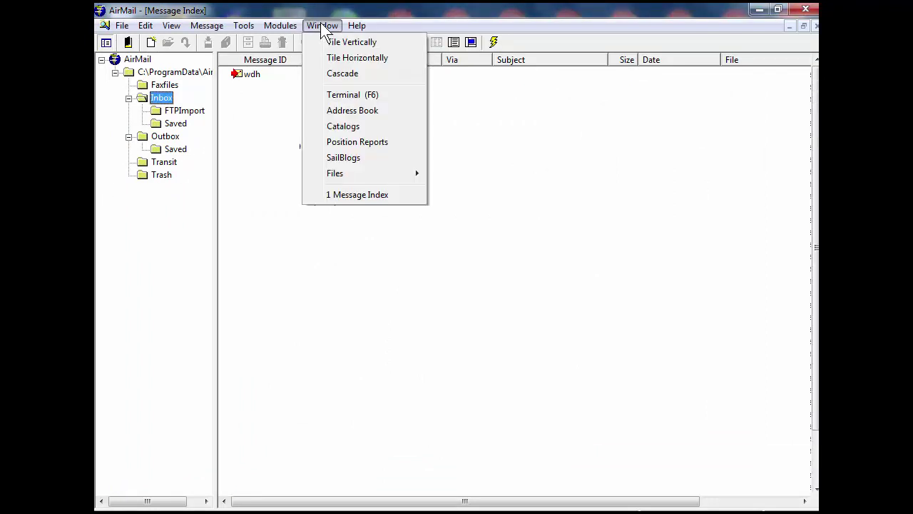
click(345, 129)
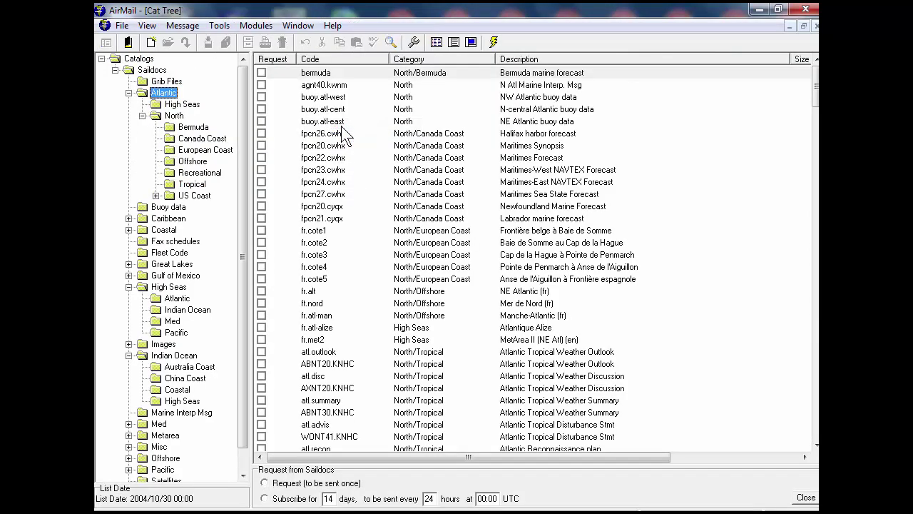
click(182, 104)
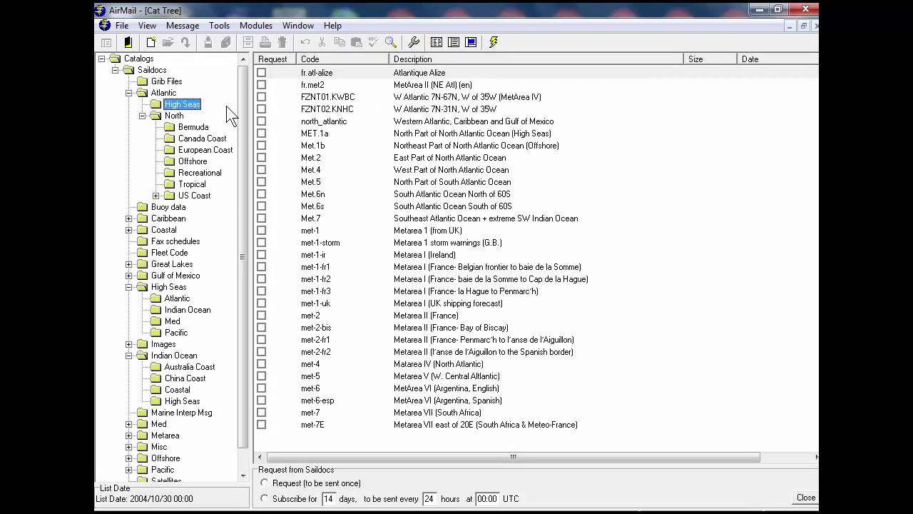
click(261, 97)
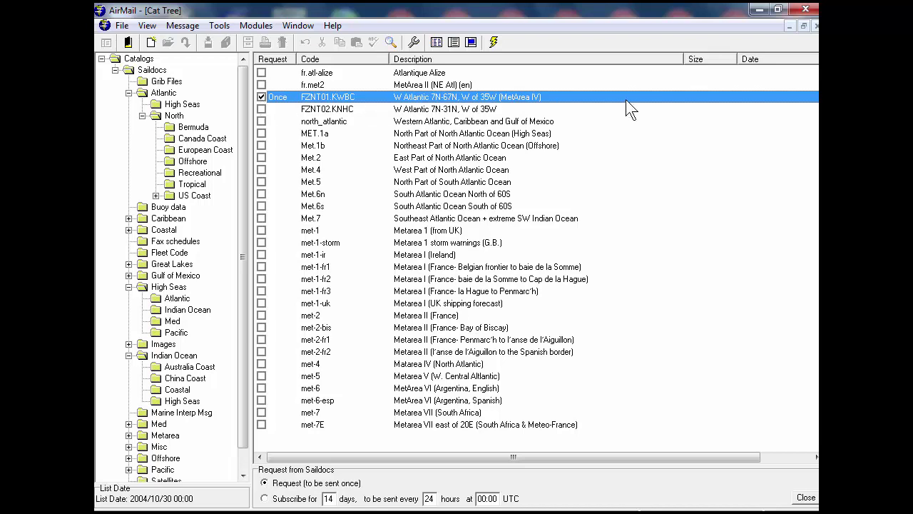
click(815, 26)
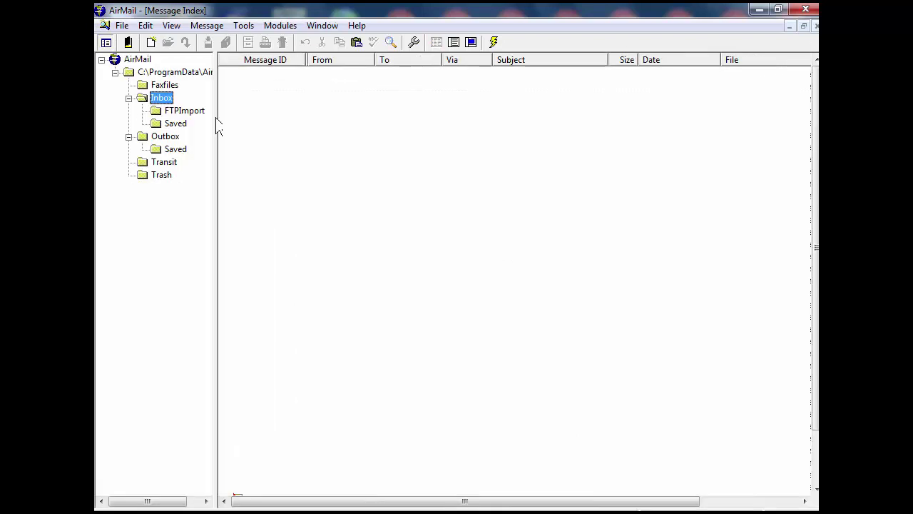
Connect to Server1 to send the queued forecast request, and open the FZNT01.KWBC reply in the Inbox
click(140, 139)
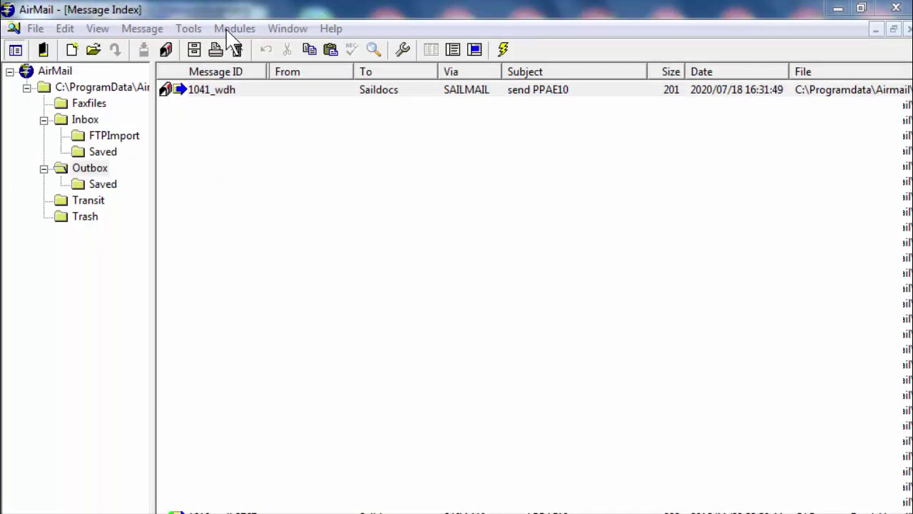
click(228, 29)
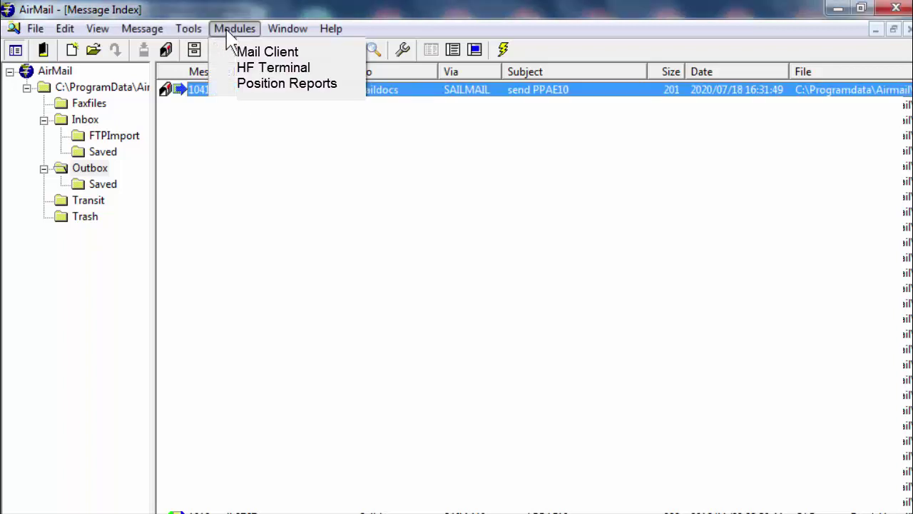
click(246, 52)
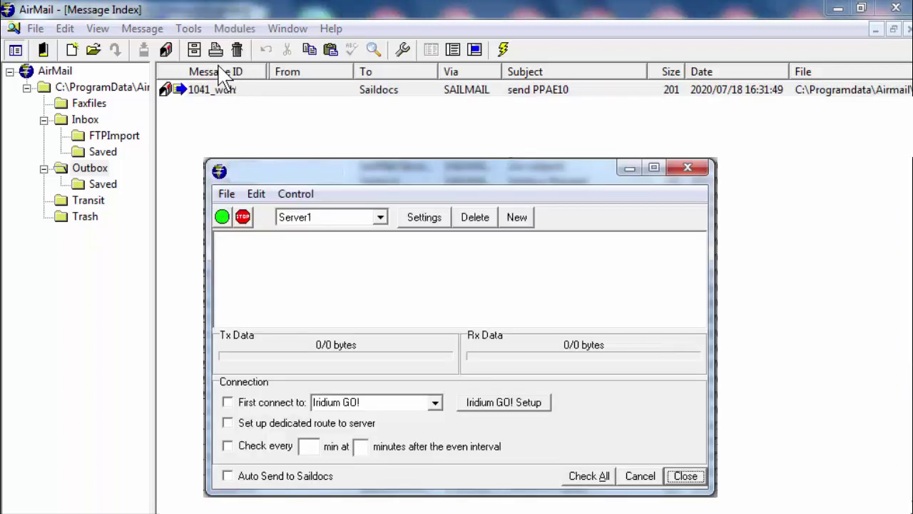
click(224, 218)
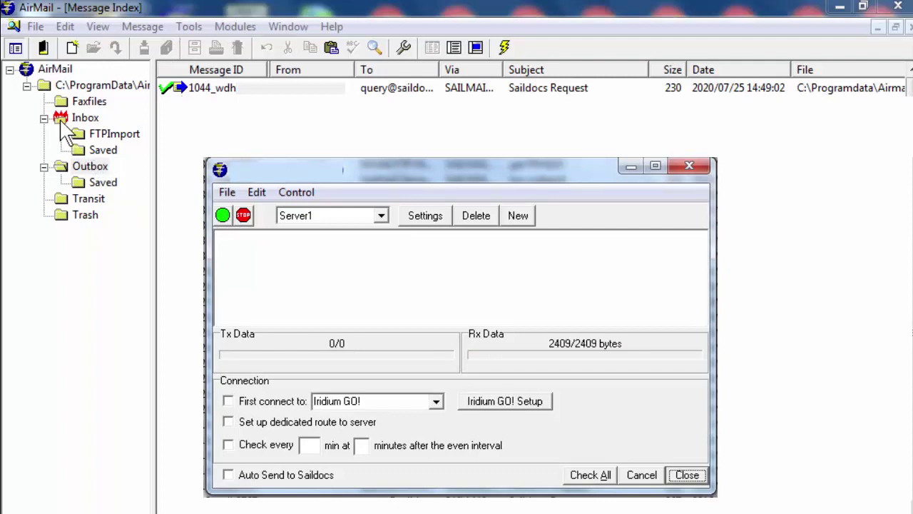
click(61, 120)
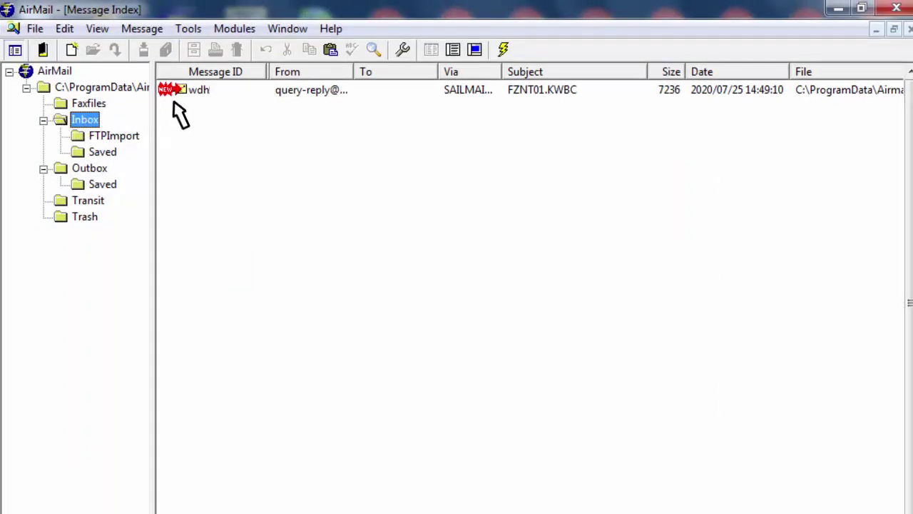
double_click(197, 93)
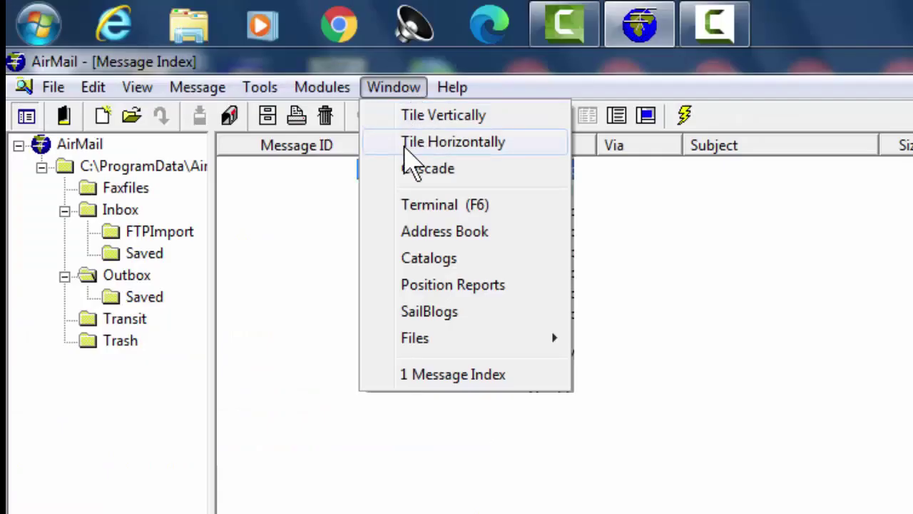
Open the Grib Files section of the Saildocs catalogs and choose the GFS model
click(425, 258)
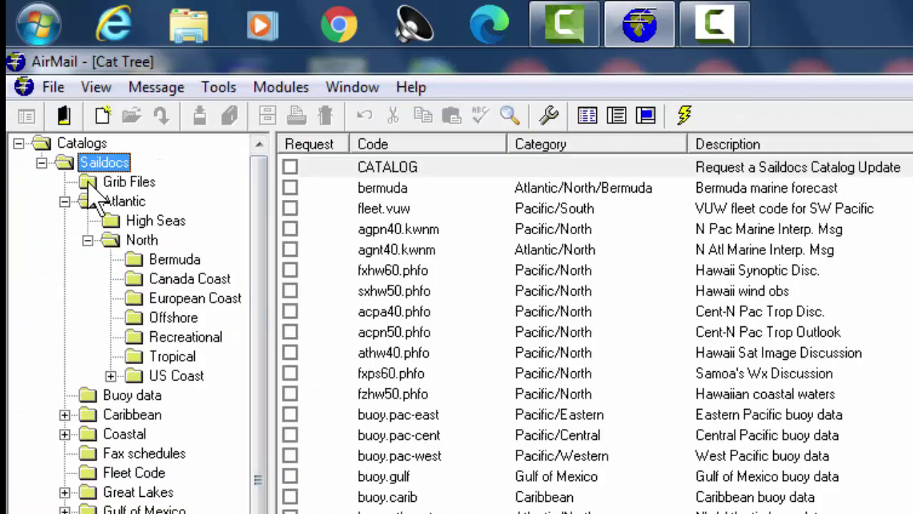
click(89, 182)
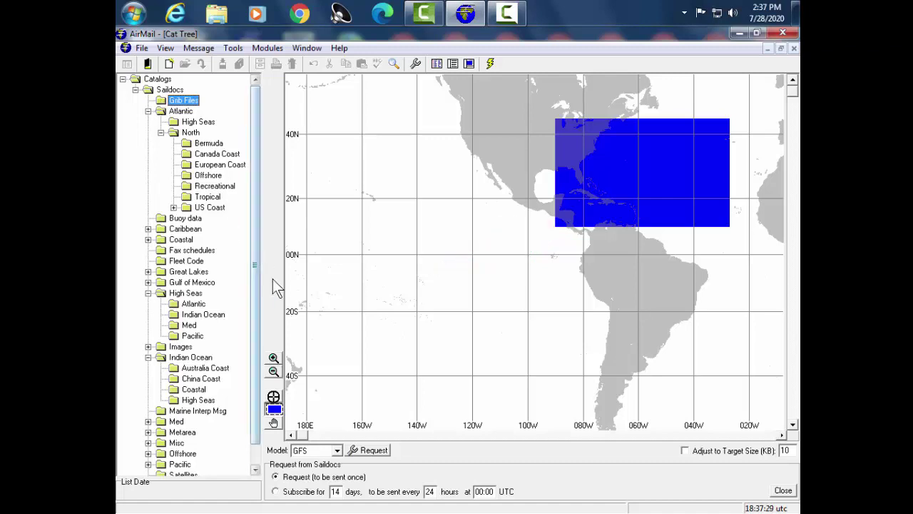
click(337, 451)
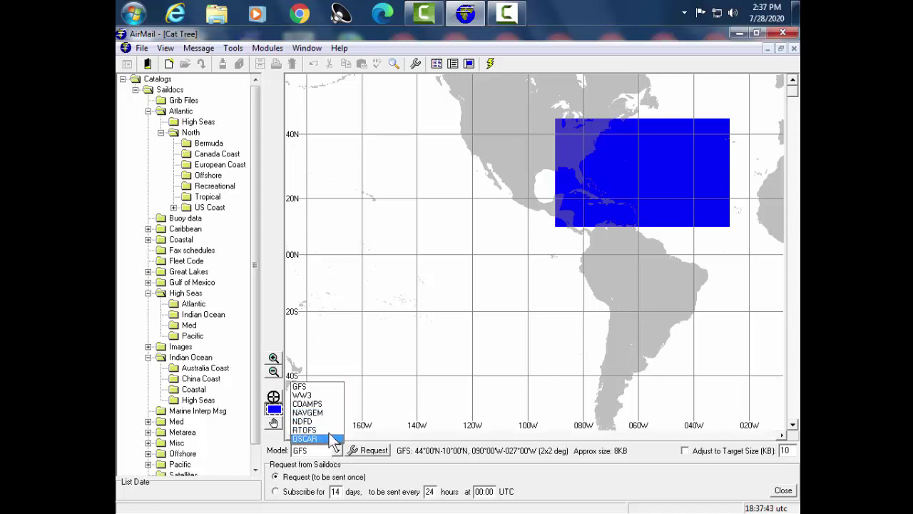
click(334, 386)
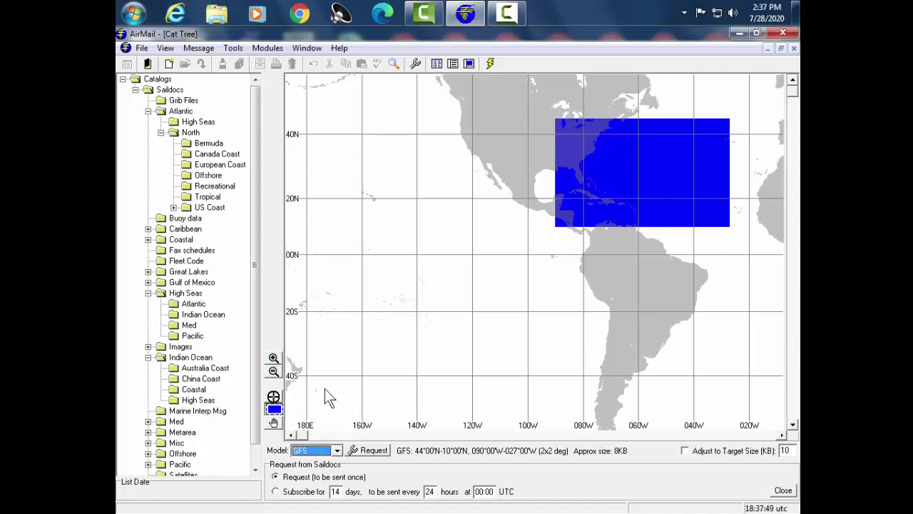
Review the GFS grib parameters, post the request for the area shown on the map, and close the catalog window
click(371, 451)
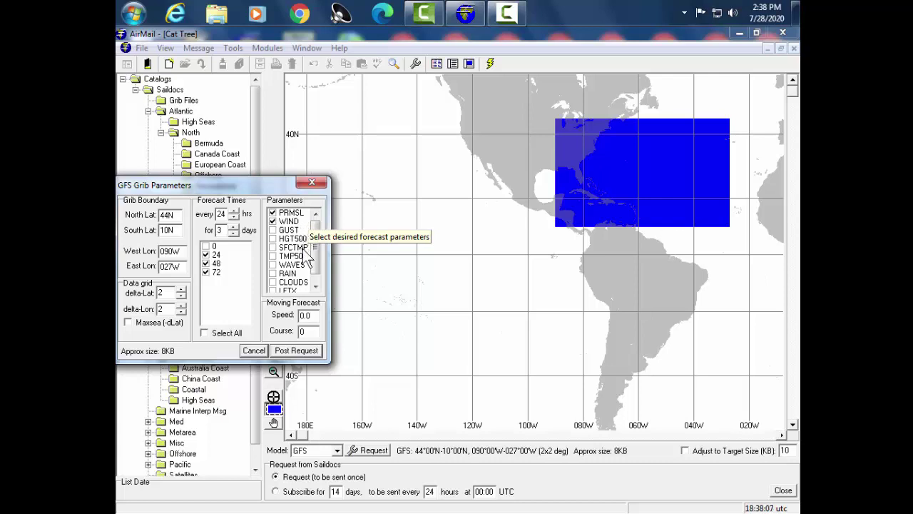
scroll(308, 260, down, 1)
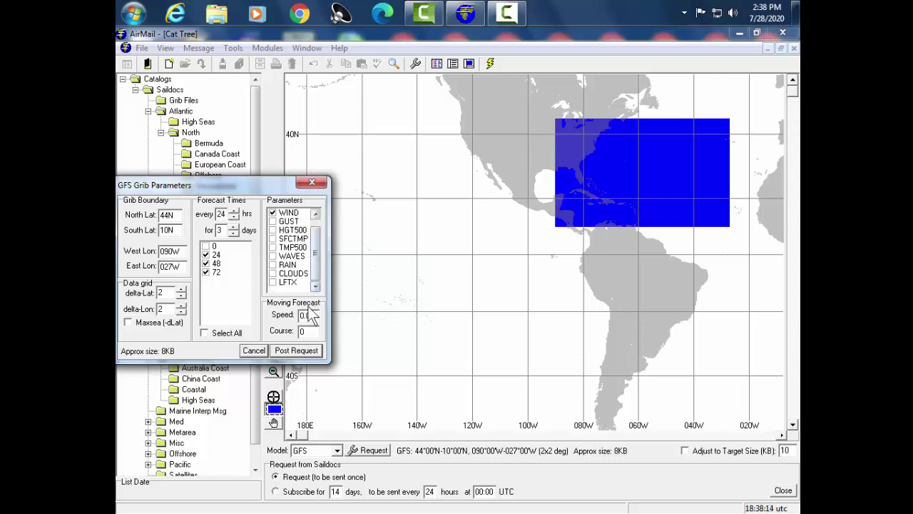
click(292, 350)
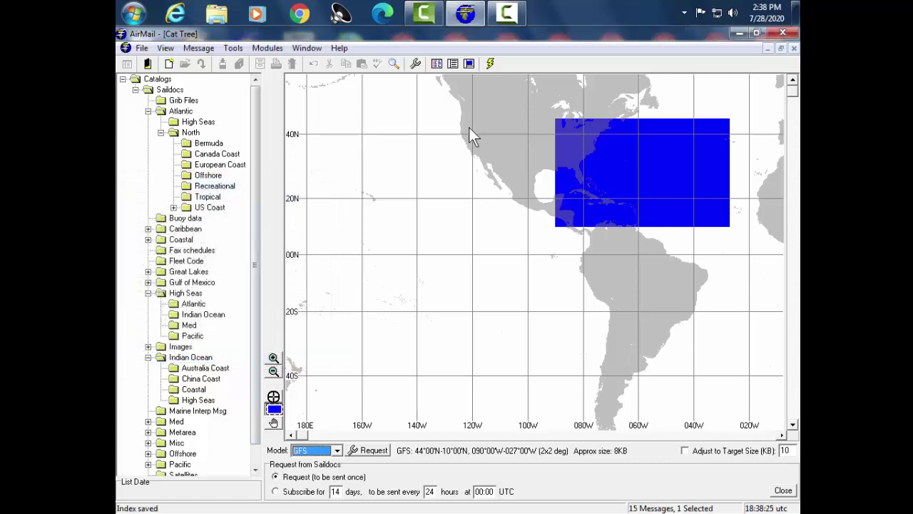
click(794, 48)
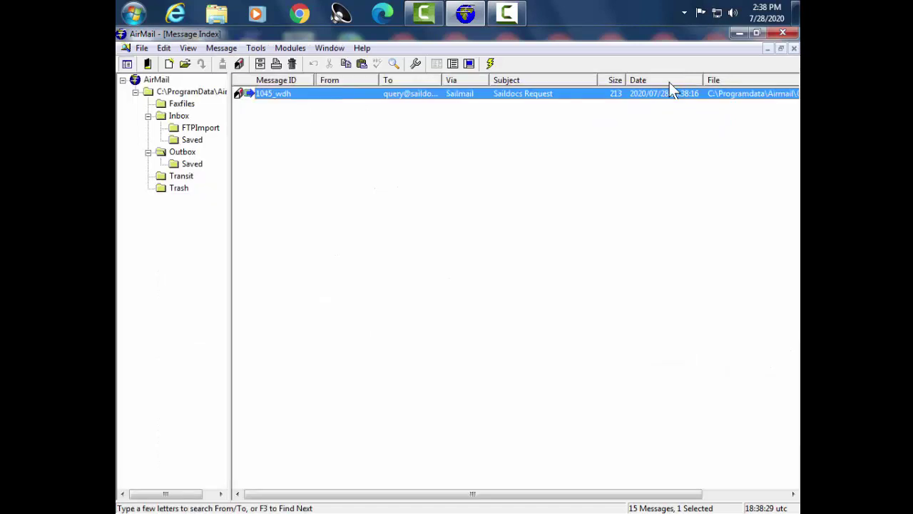
Review the queued Saildocs grib request in the Outbox, send it through Server1, and close the connection window
click(164, 157)
double_click(260, 94)
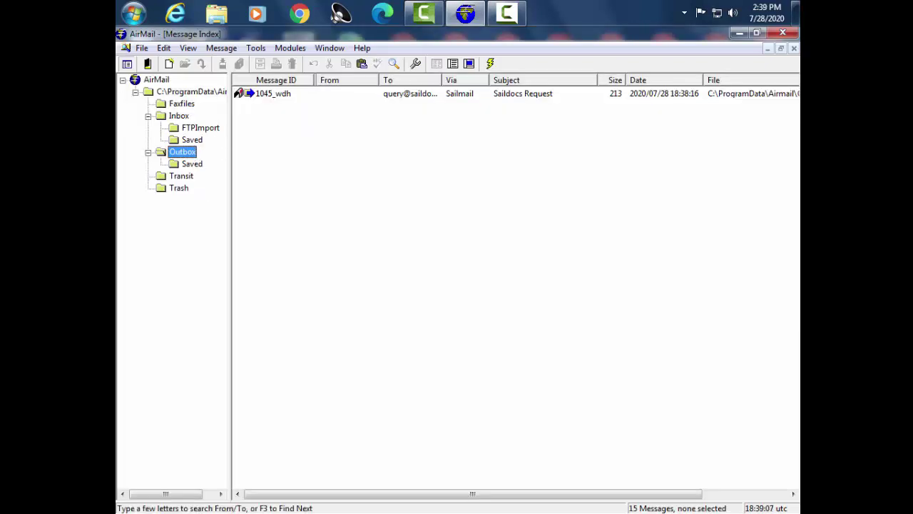
click(289, 48)
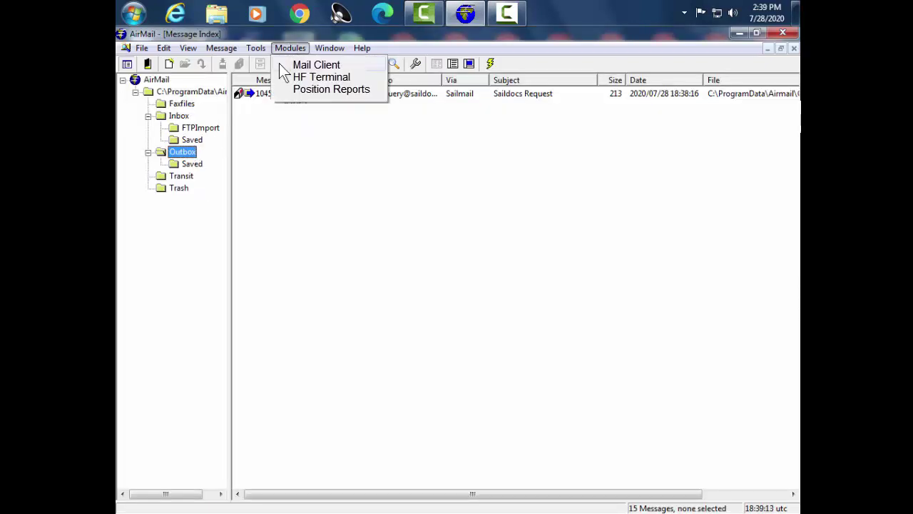
click(281, 78)
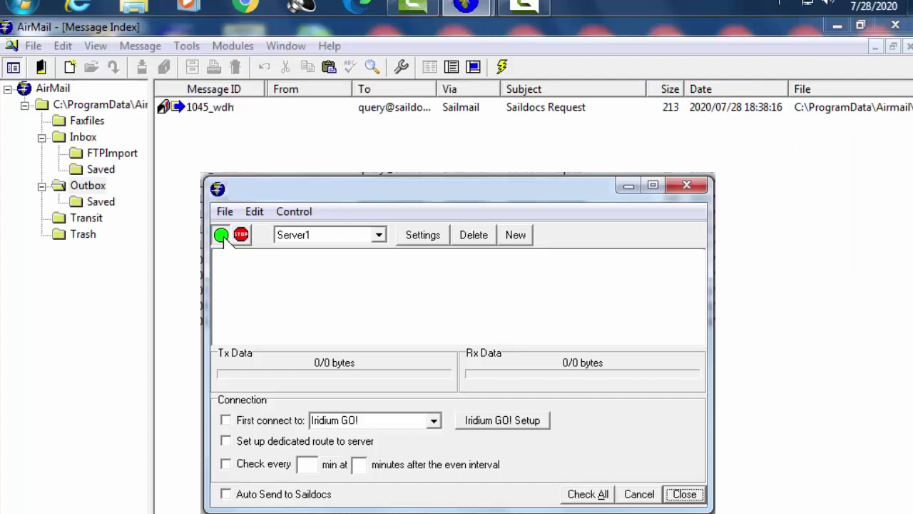
click(222, 236)
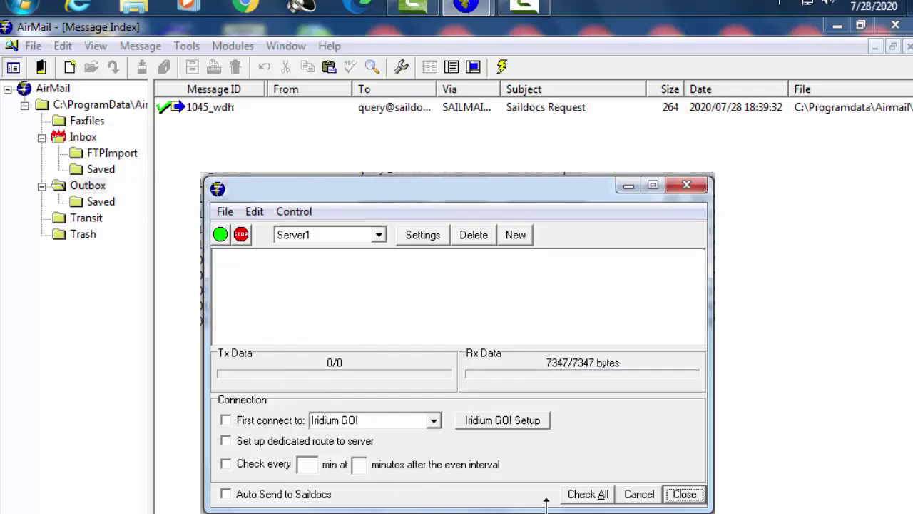
click(684, 494)
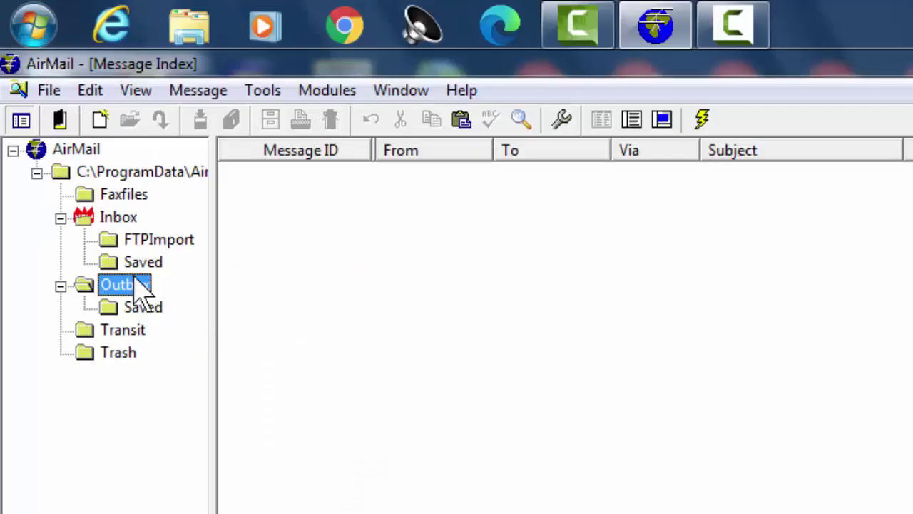
Open the GFS:44N,10N,090W,027W reply in the Inbox, display its attached grib file, and inspect the wind near the chart's southwest corner
click(116, 218)
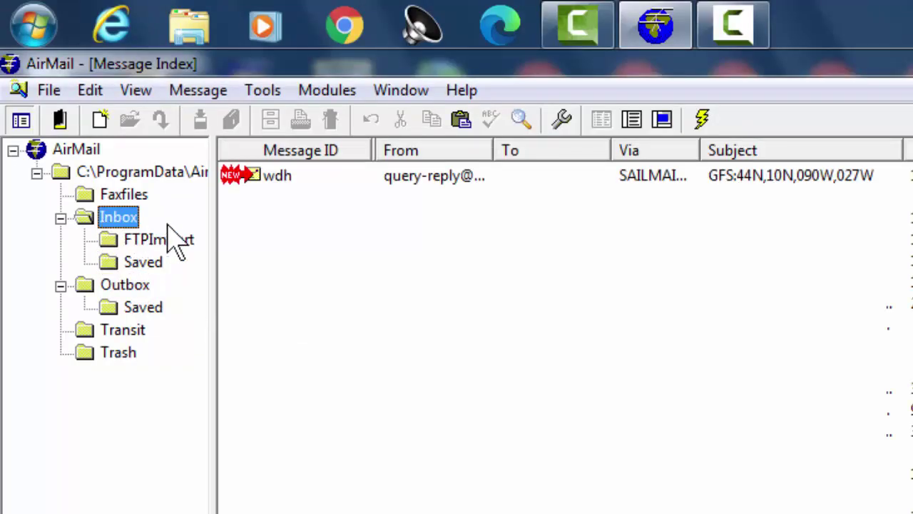
double_click(275, 177)
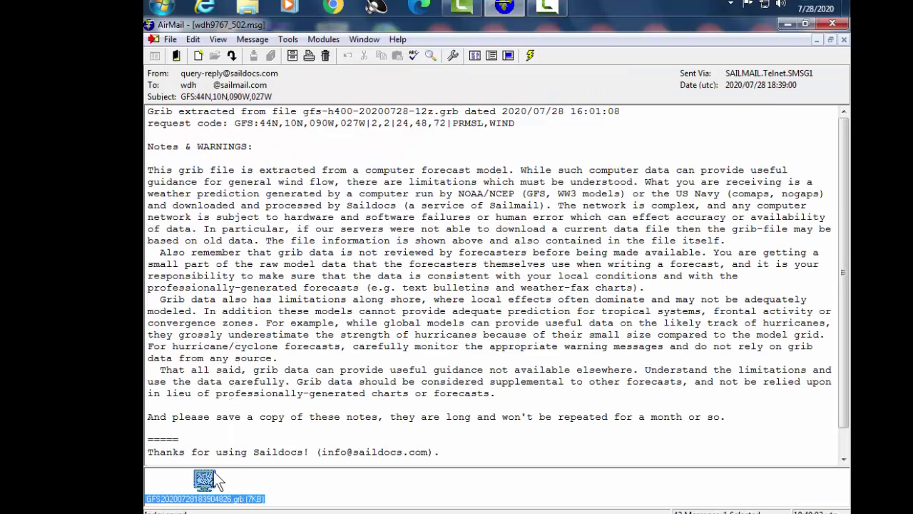
double_click(205, 479)
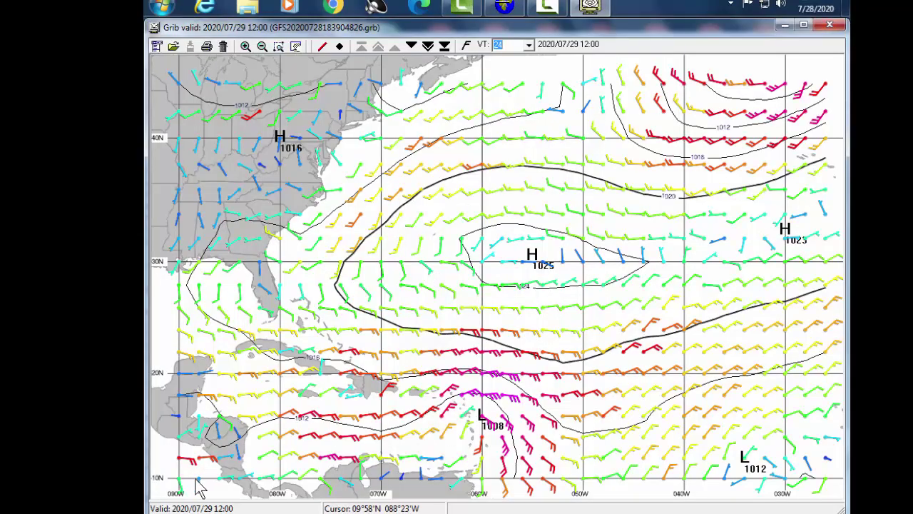
mouse_move(198, 485)
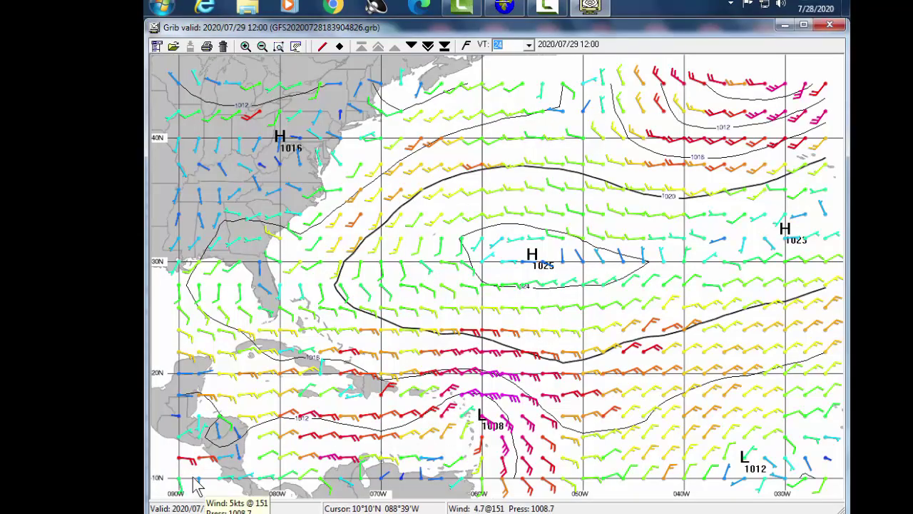